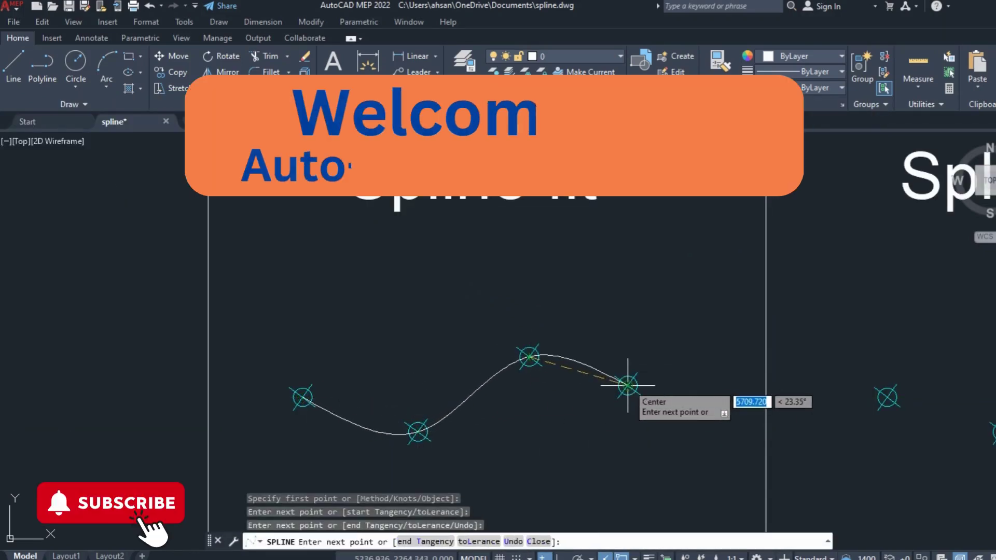
Place the fit spline's last point on its fourth marker and draw a control-vertex spline using the four Spline CV markers.
left_click(628, 385)
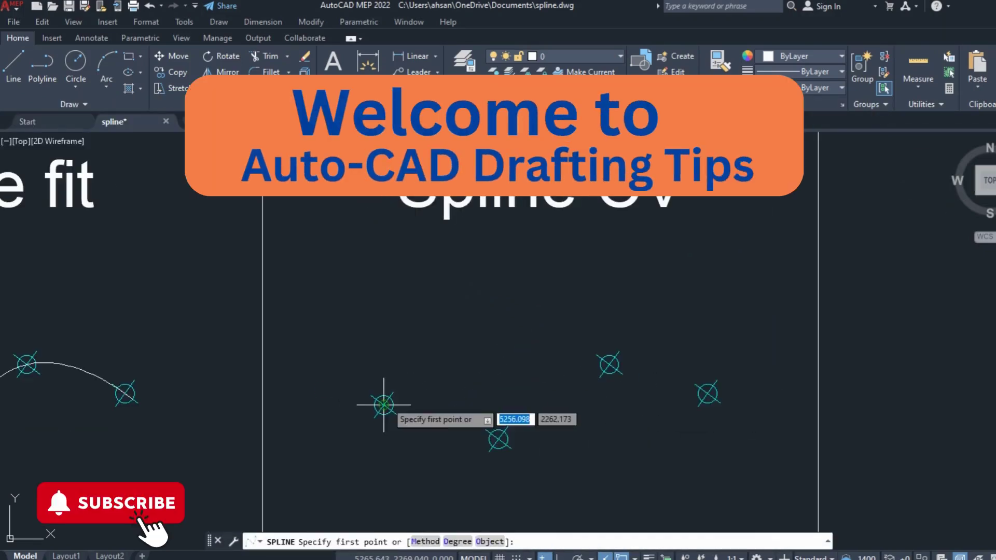
left_click(384, 404)
left_click(499, 439)
left_click(610, 364)
left_click(708, 394)
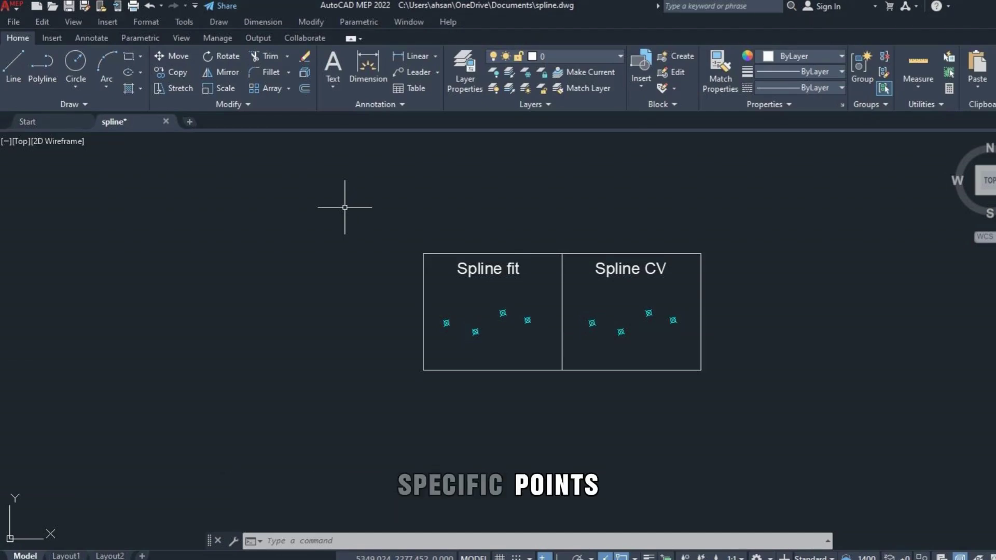
Check which object snap modes are enabled, such as Endpoint, Center and Node.
left_click(338, 179)
key("Escape")
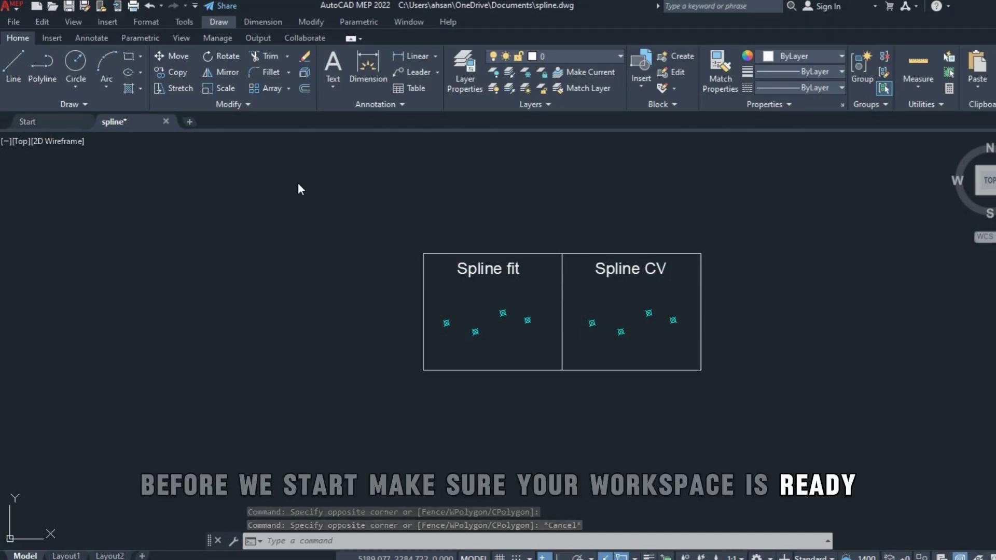
left_click(634, 557)
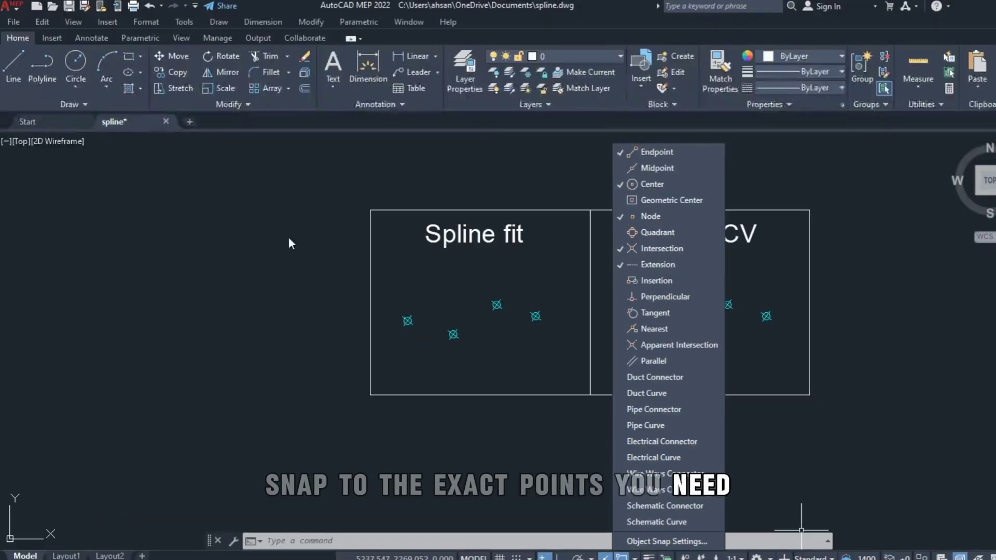
left_click(203, 149)
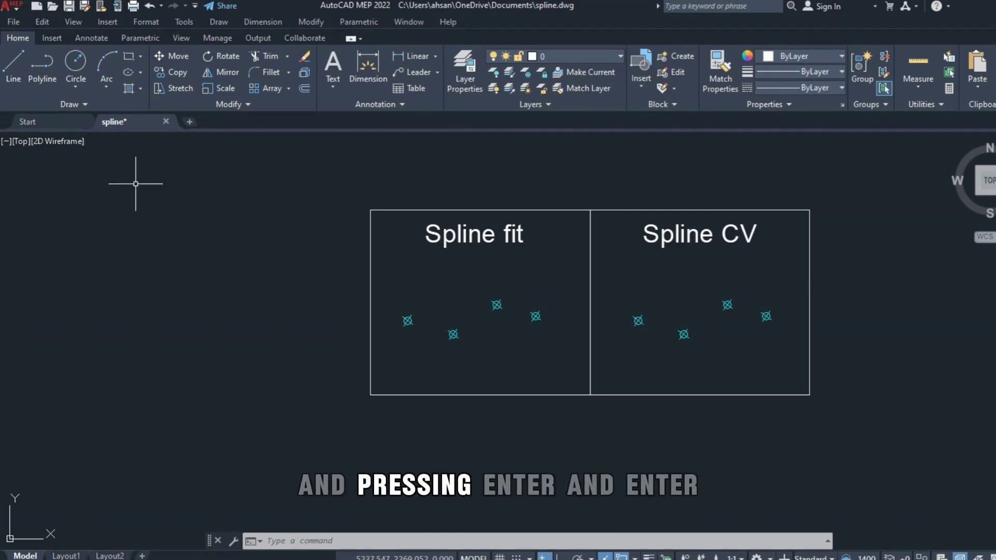
Draw a fit-point spline through the four markers in the Spline fit frame, in order from the leftmost to the rightmost.
scroll(207, 156, "down", 2)
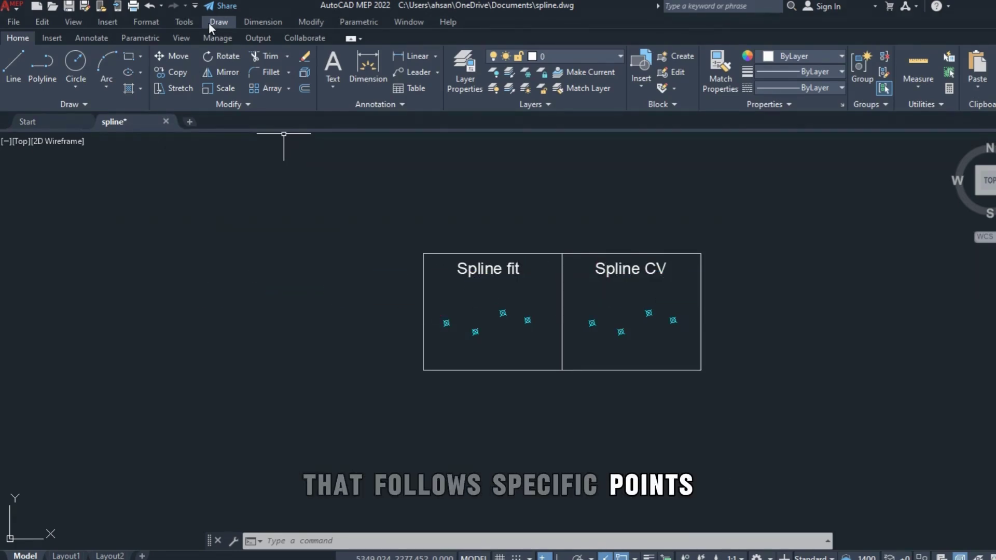
left_click(218, 22)
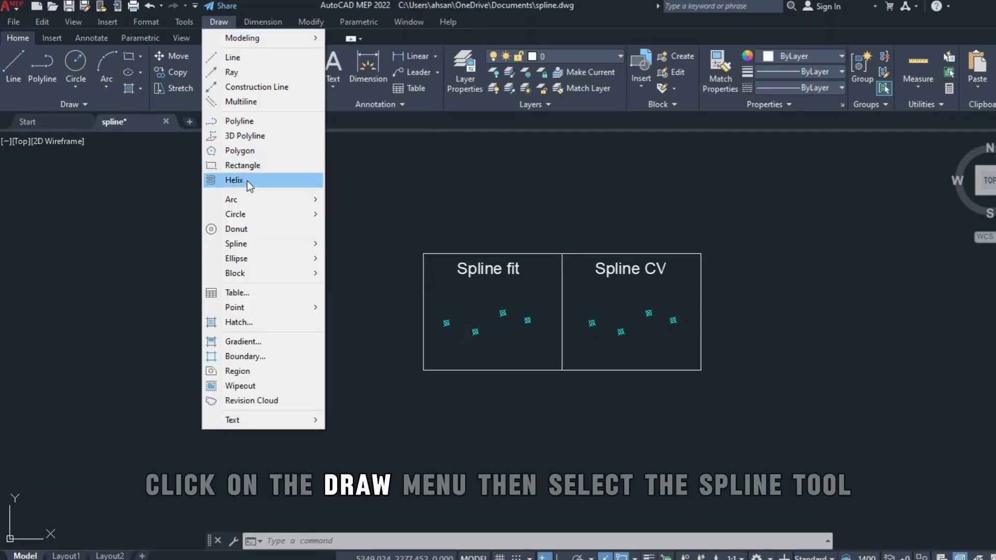
mouse_move(285, 245)
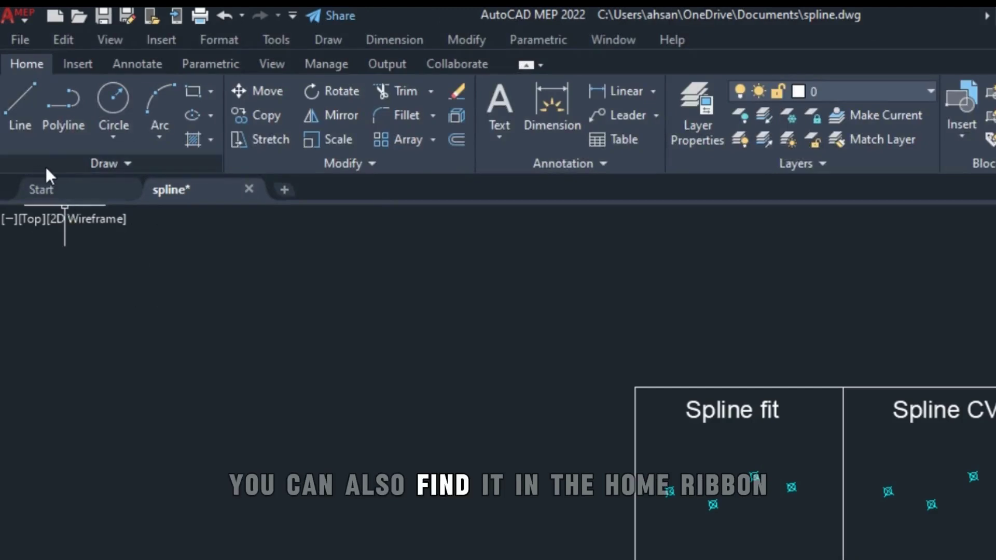
left_click(30, 105)
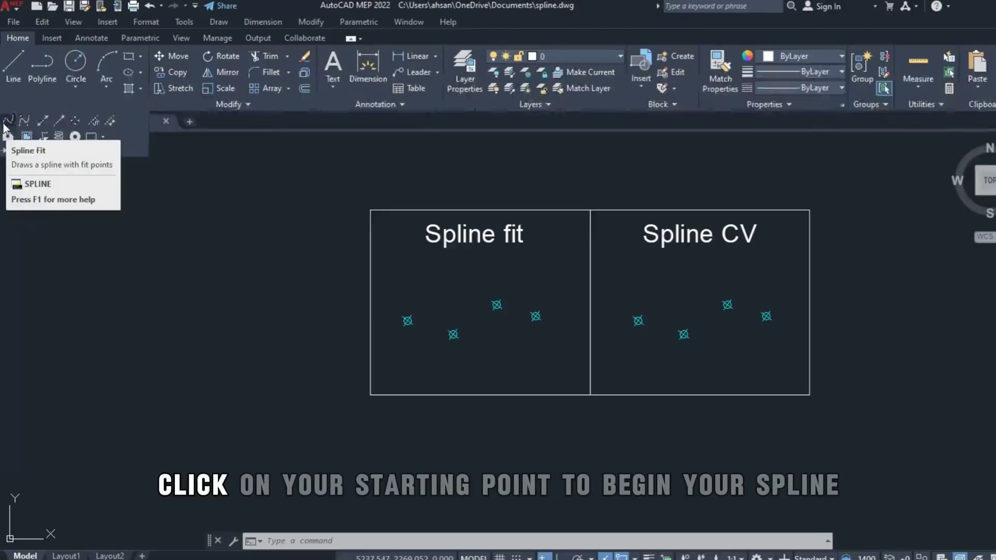
left_click(36, 187)
left_click(669, 491)
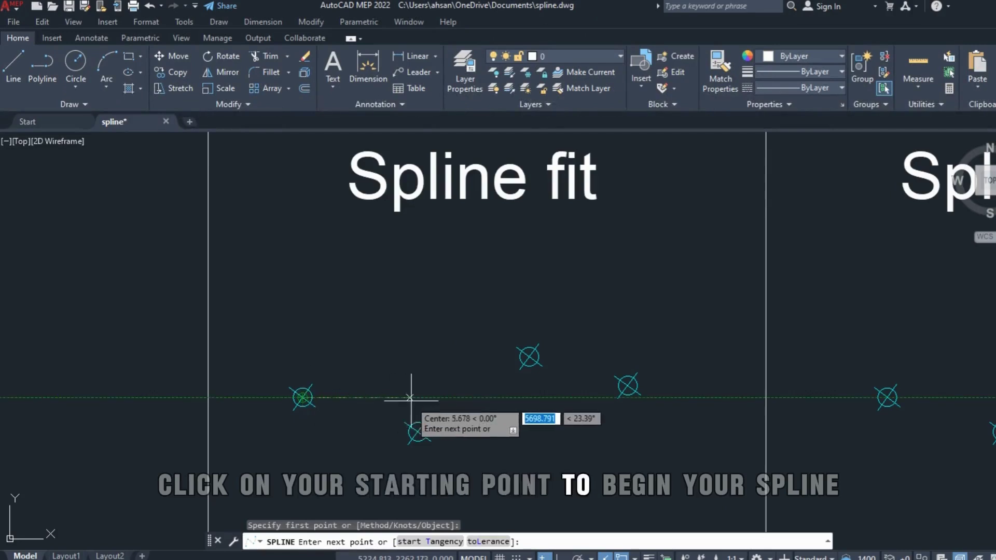
left_click(418, 432)
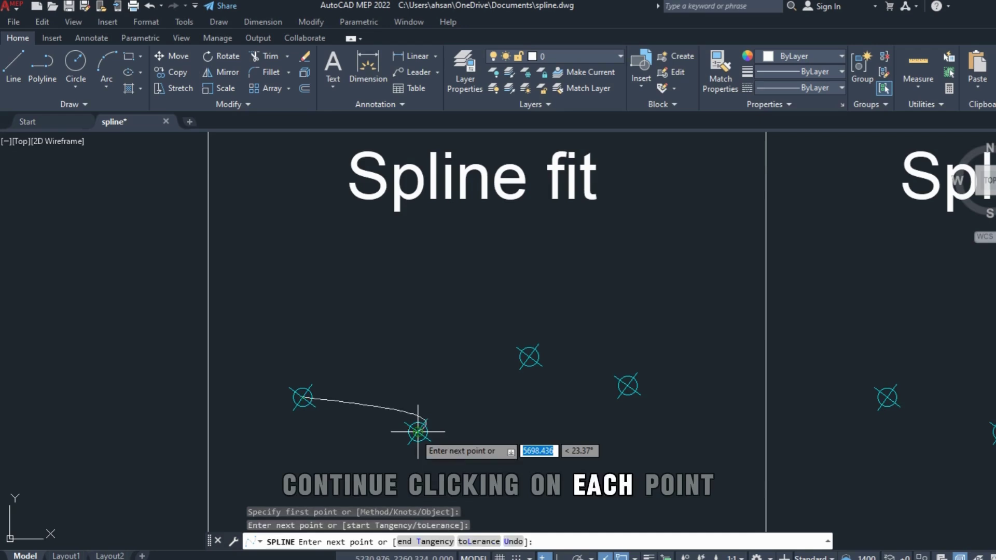
left_click(529, 357)
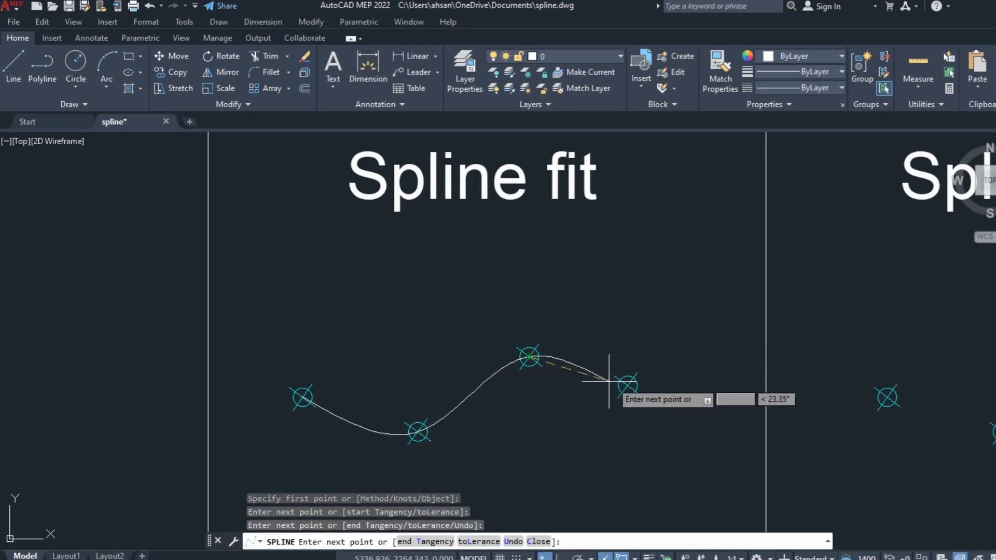
left_click(628, 386)
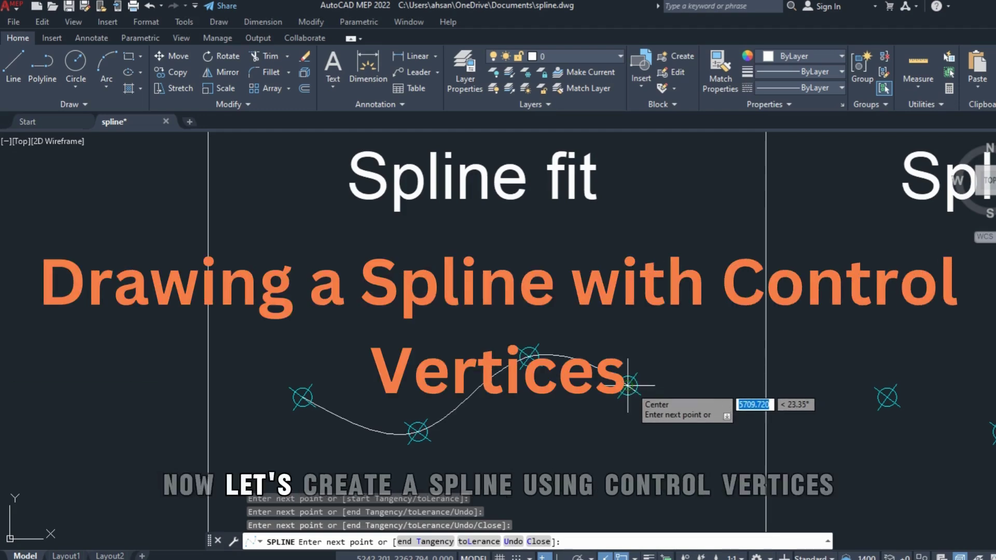
key("Return")
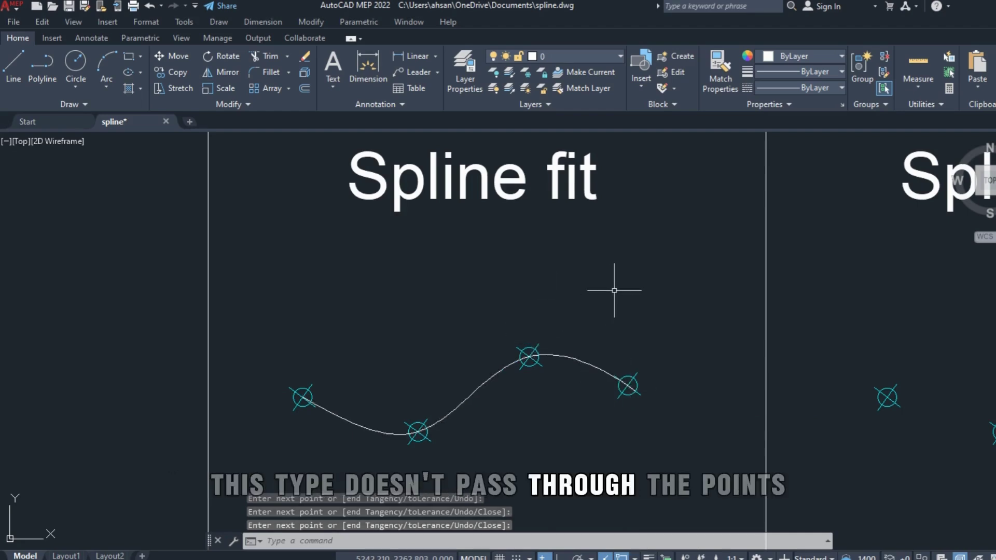
Draw a control-vertex spline in the Spline CV frame, using its four markers as control vertices from the leftmost to the rightmost.
scroll(633, 327, "down", 2)
left_click(29, 104)
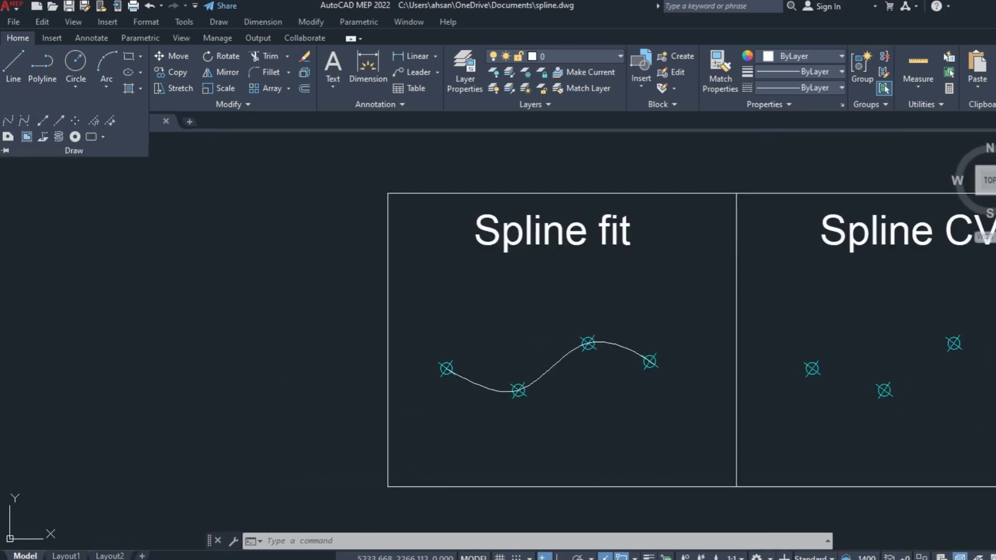
left_click(22, 120)
middle_click_drag(767, 395, 591, 374)
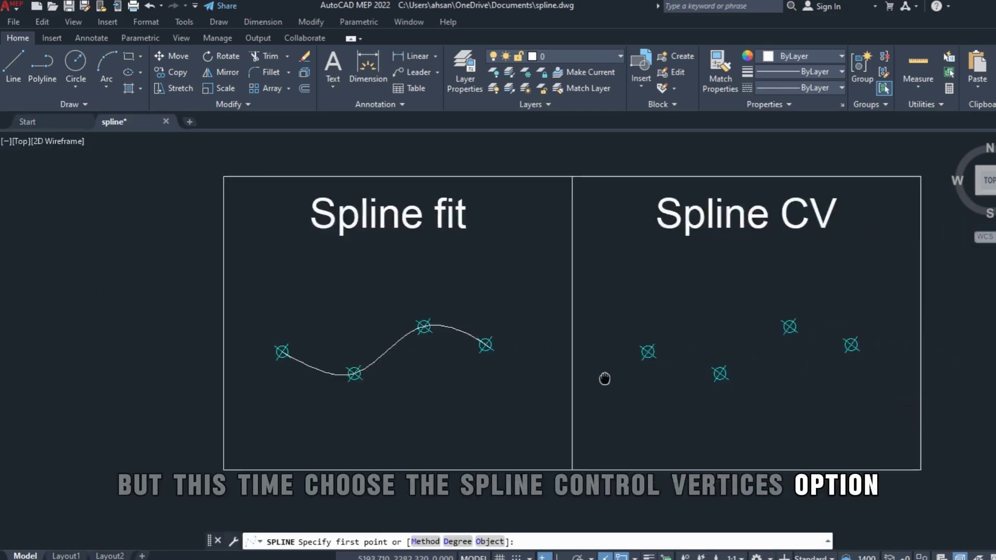
scroll(591, 373, "up", 2)
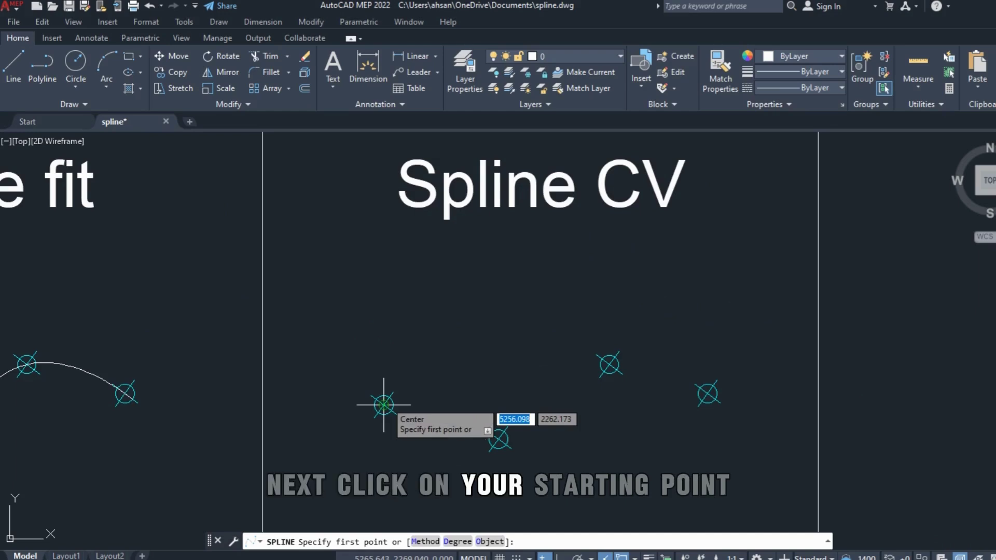
left_click(384, 404)
left_click(499, 439)
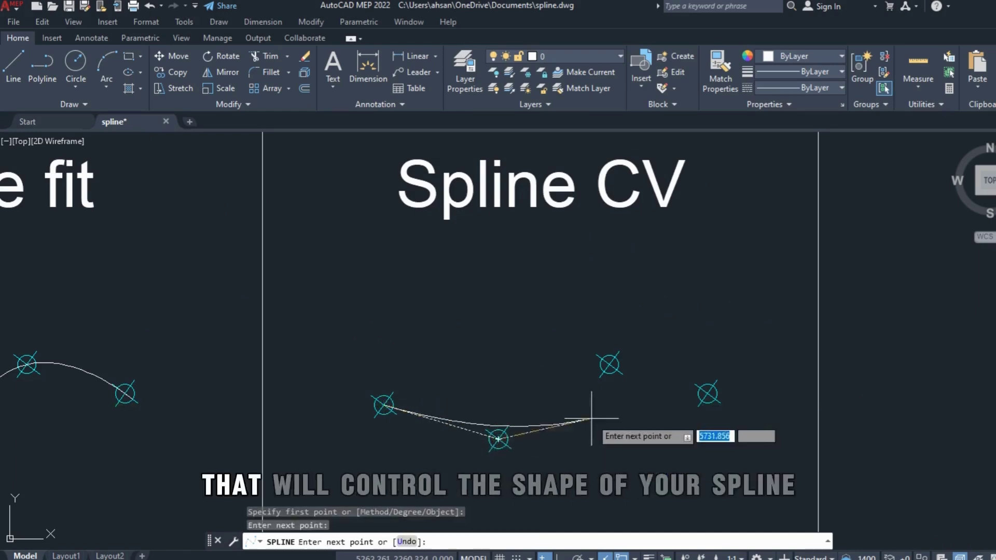
left_click(611, 364)
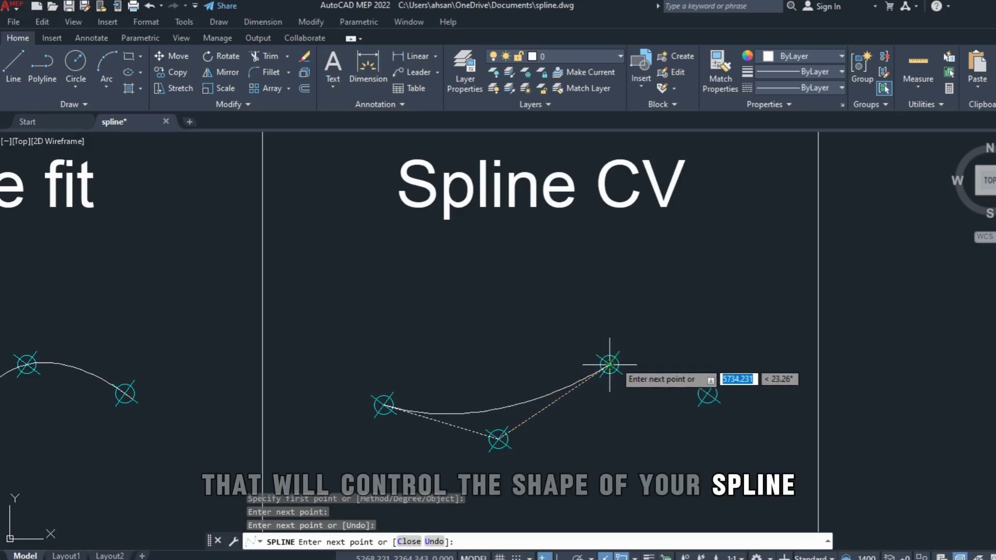
left_click(708, 393)
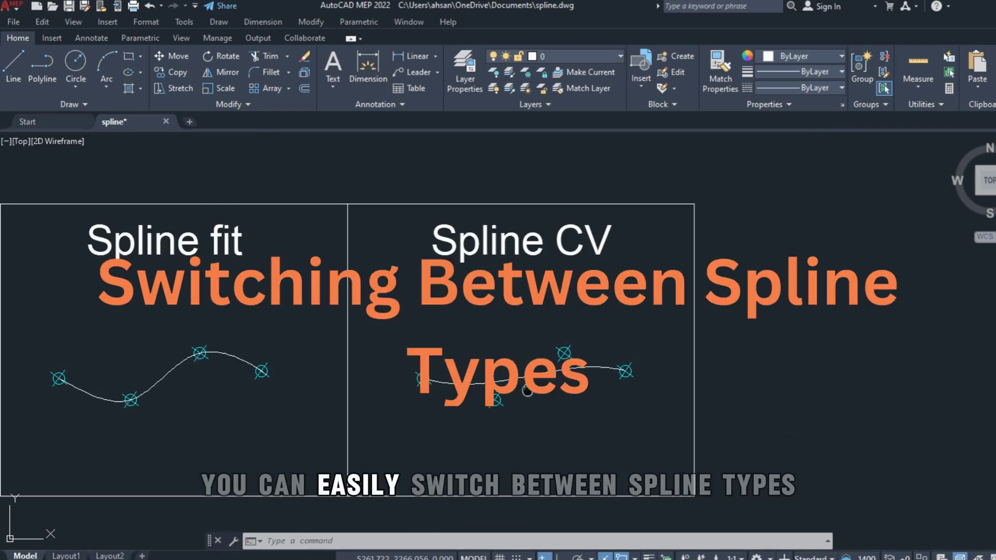
Start a new SPLINE with the CV creation method and set its degree to 1.
middle_click_drag(528, 391, 545, 355)
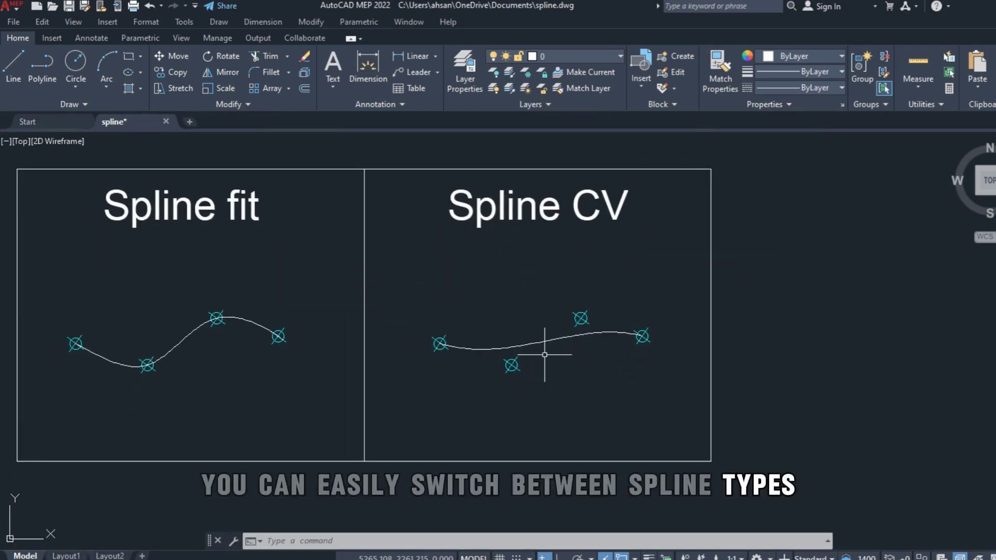
type("splin")
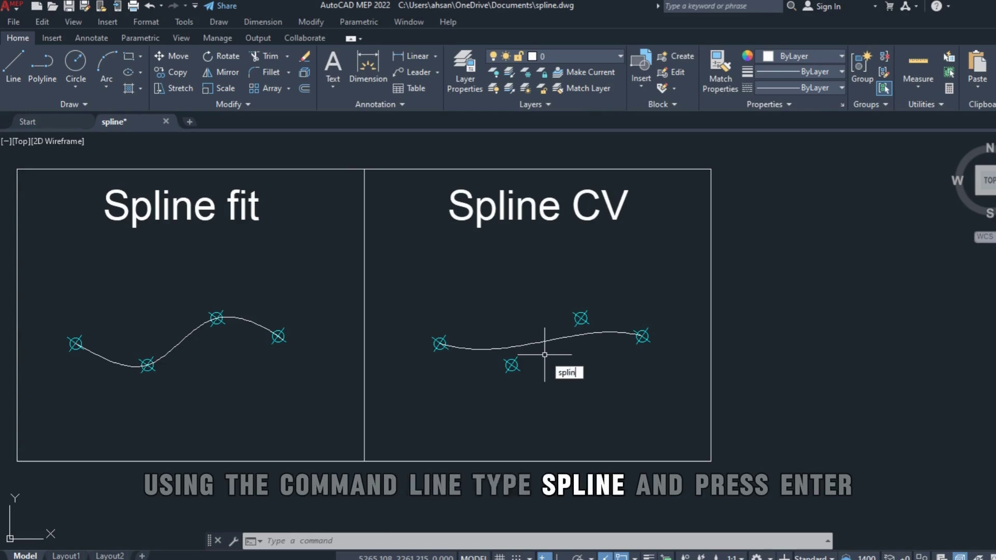
type("e")
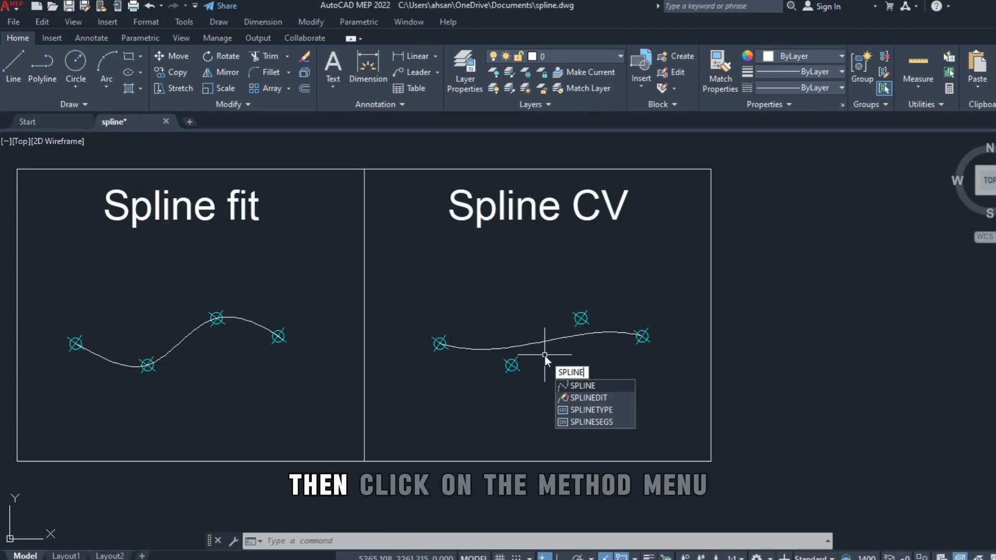
key("Return")
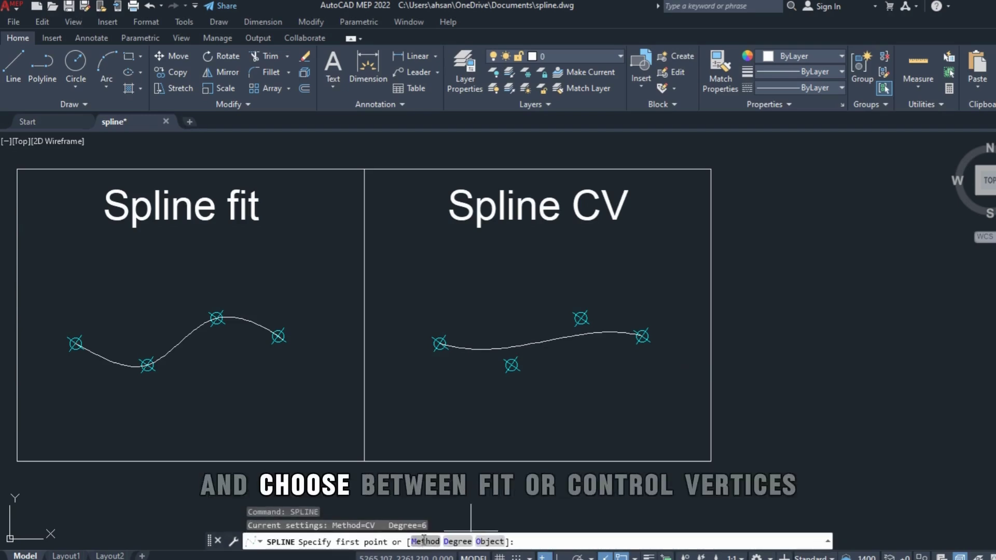
left_click(424, 541)
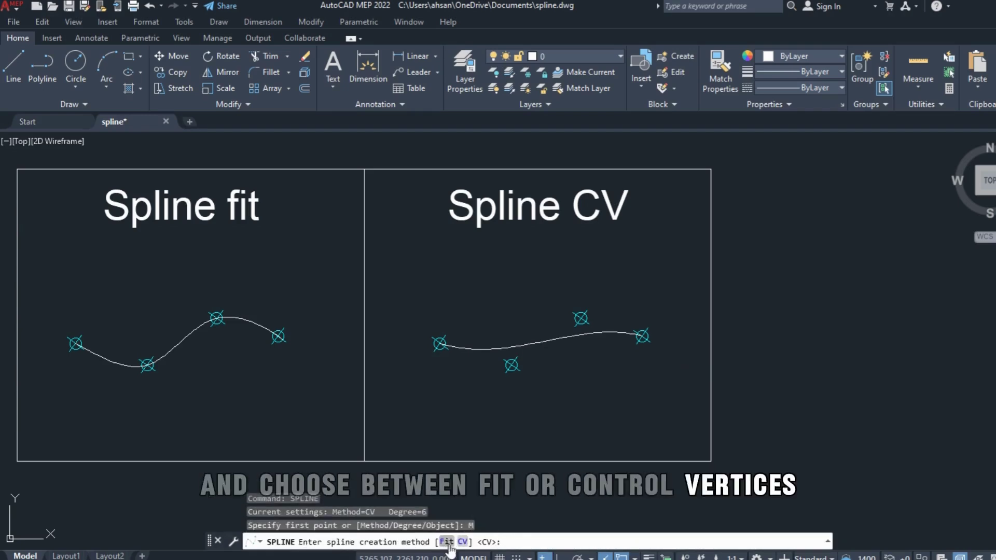
left_click(462, 542)
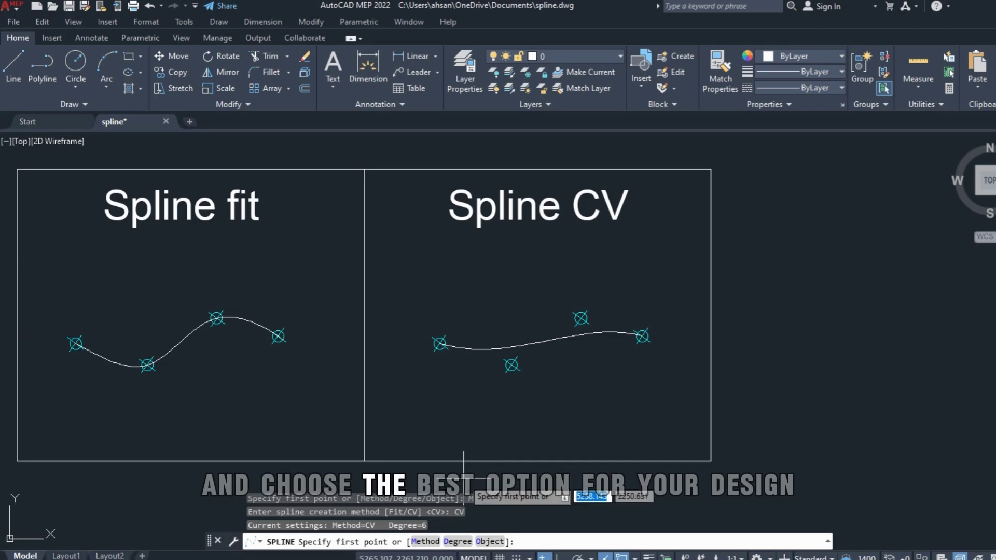
left_click(449, 542)
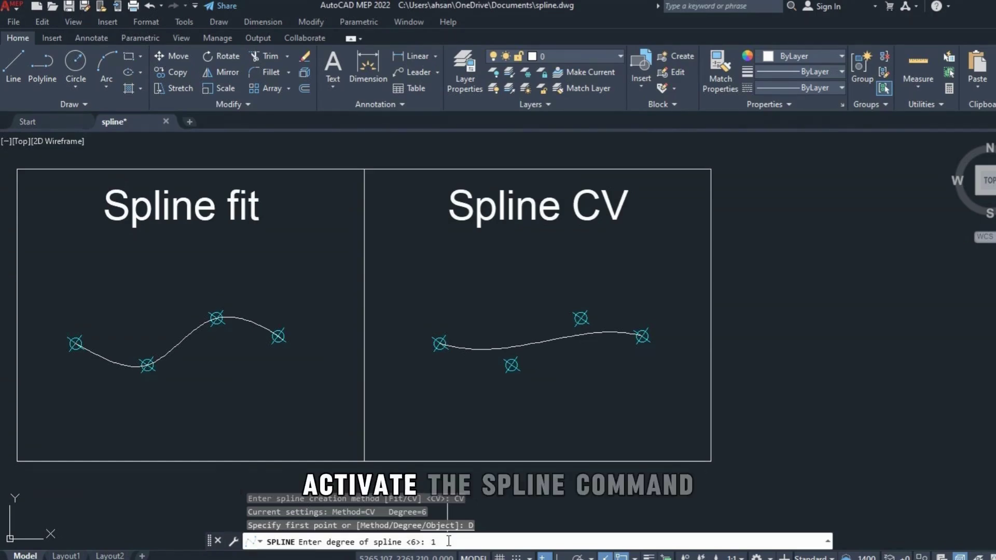
key("Return")
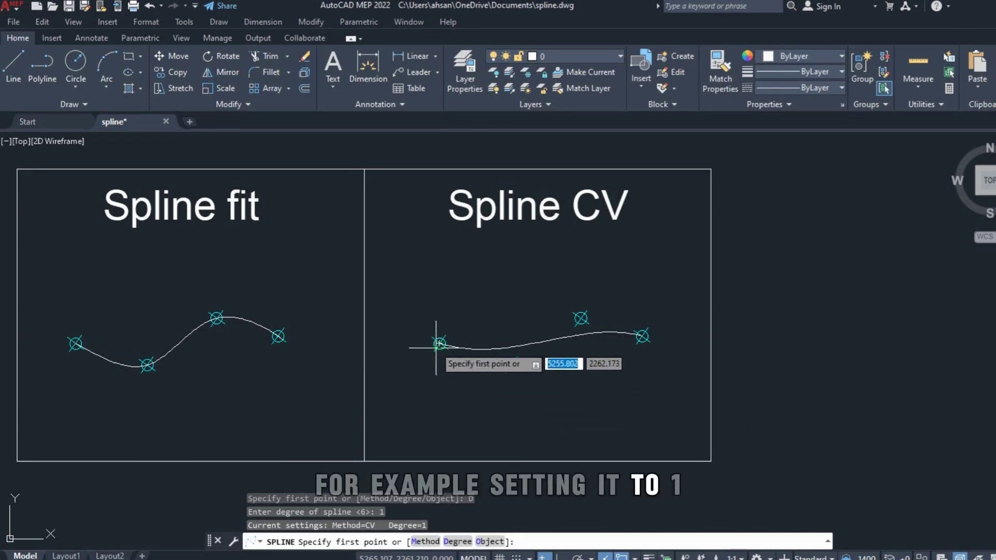
Draw the degree 1 spline through the four markers in the Spline CV frame and finish it at the rightmost marker.
left_click(439, 344)
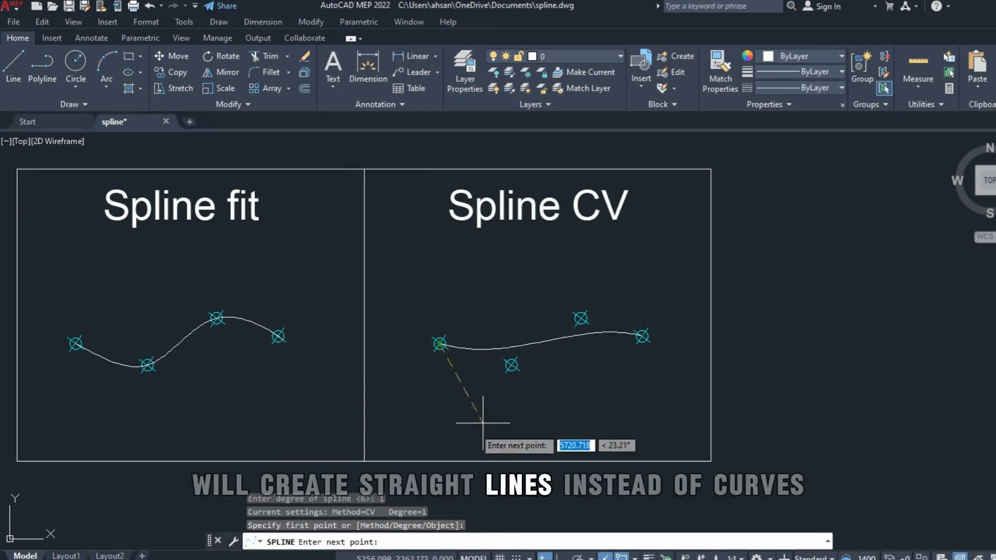
left_click(512, 366)
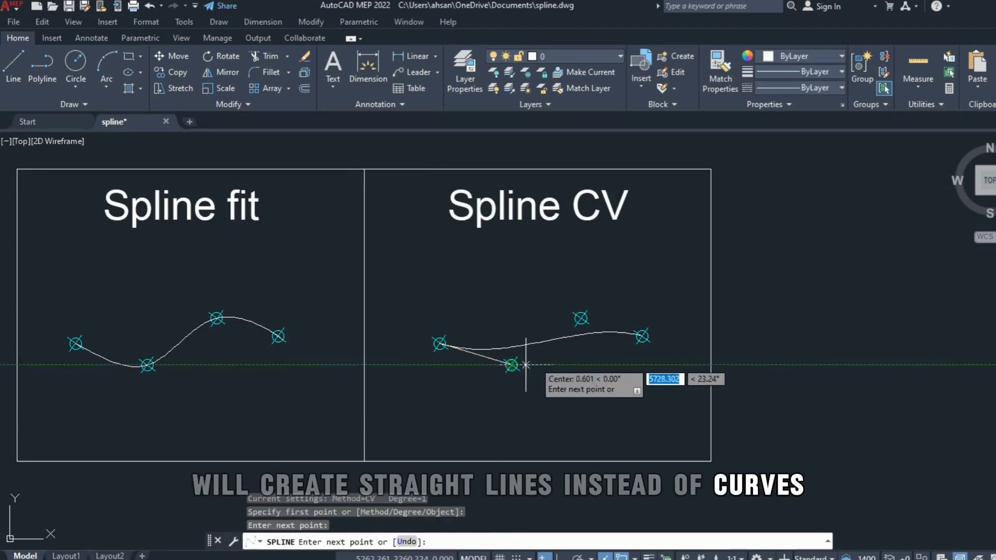
left_click(586, 322)
left_click(643, 336)
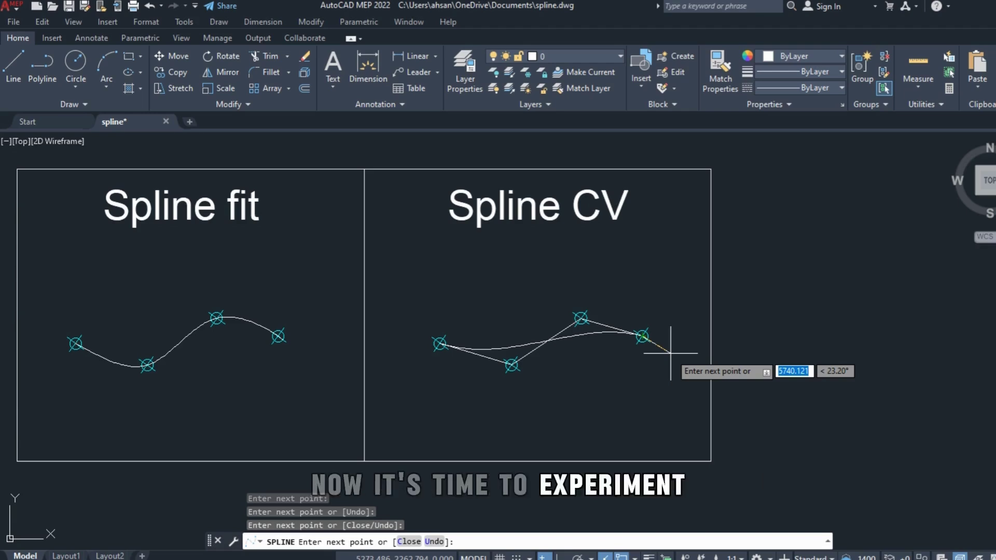
key("Return")
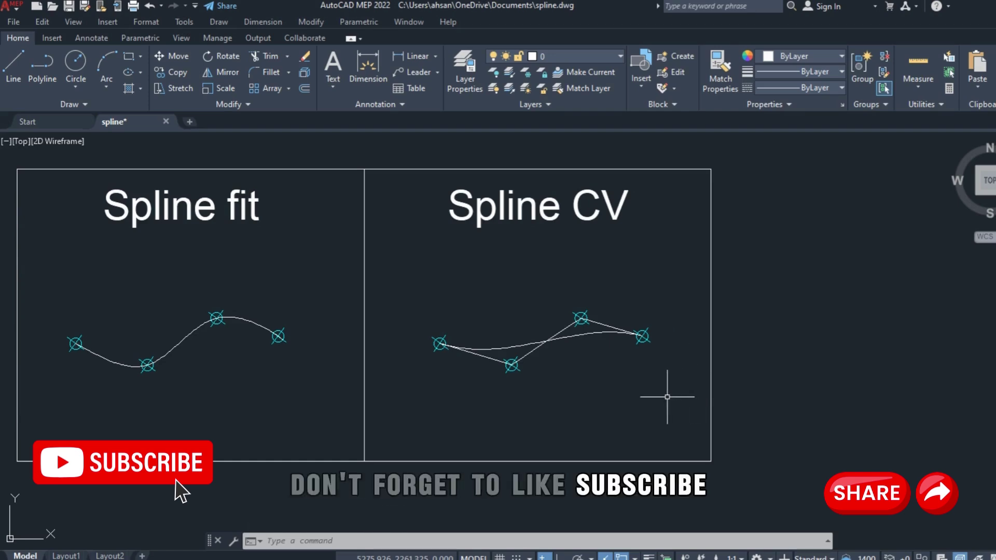
middle_click_drag(525, 394, 630, 398)
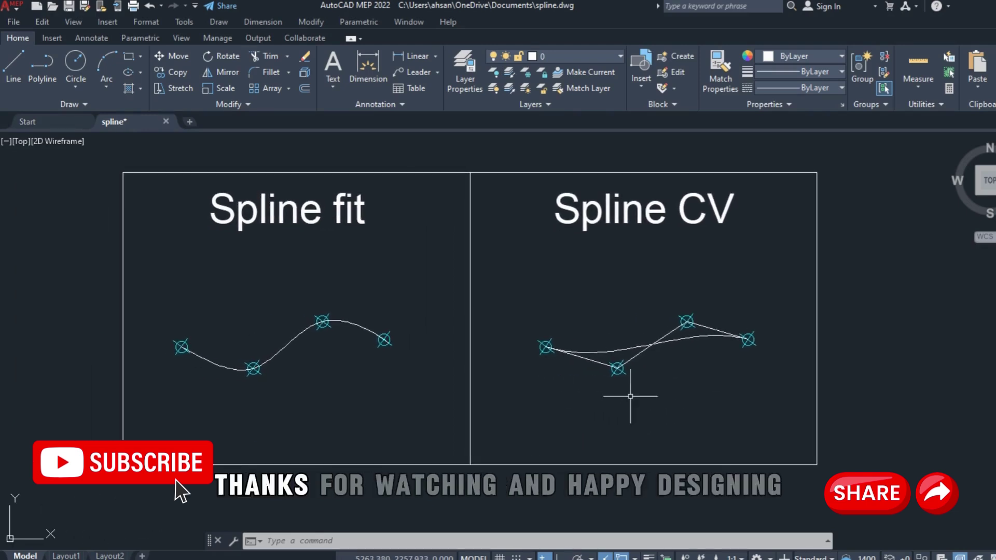